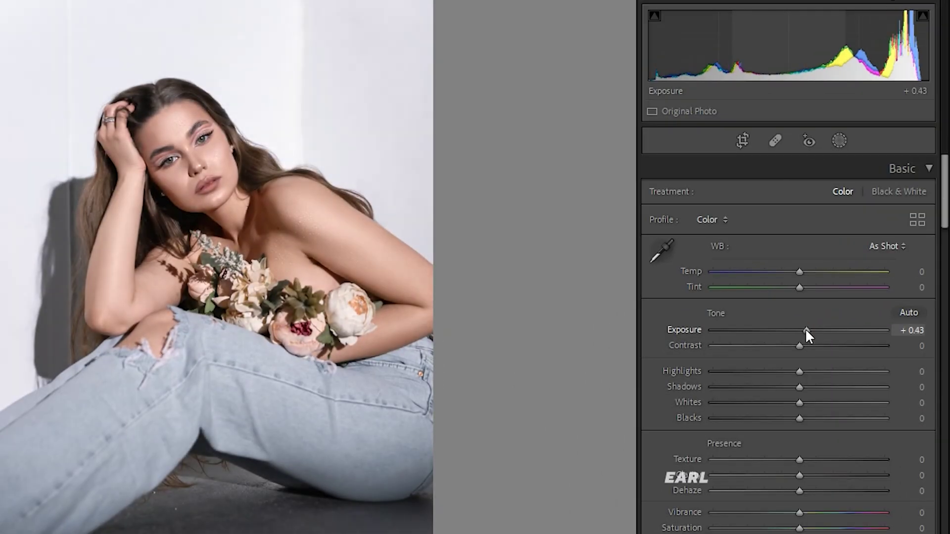
# Step: In Basic, set contrast +45, lower highlights and shadows, add clarity and dehaze, vibrance +20
pyautogui.moveTo(799, 346); pyautogui.dragTo(838, 346)
pyautogui.moveTo(791, 372)
pyautogui.mouseDown()
pyautogui.moveTo(768, 375)
pyautogui.moveTo(783, 372)
pyautogui.moveTo(778, 388)
pyautogui.moveTo(793, 374)
pyautogui.moveTo(788, 418)
pyautogui.mouseUp()
pyautogui.moveTo(789, 452)
pyautogui.mouseDown()
pyautogui.moveTo(815, 474)
pyautogui.moveTo(817, 456)
pyautogui.mouseUp()
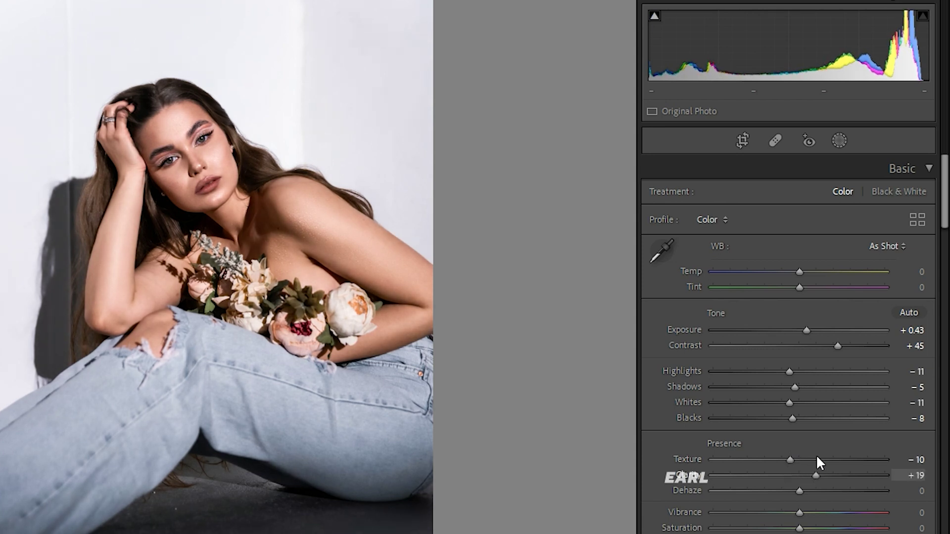
pyautogui.moveTo(815, 475)
pyautogui.mouseDown()
pyautogui.moveTo(790, 491)
pyautogui.moveTo(805, 490)
pyautogui.mouseUp()
pyautogui.click(808, 475)
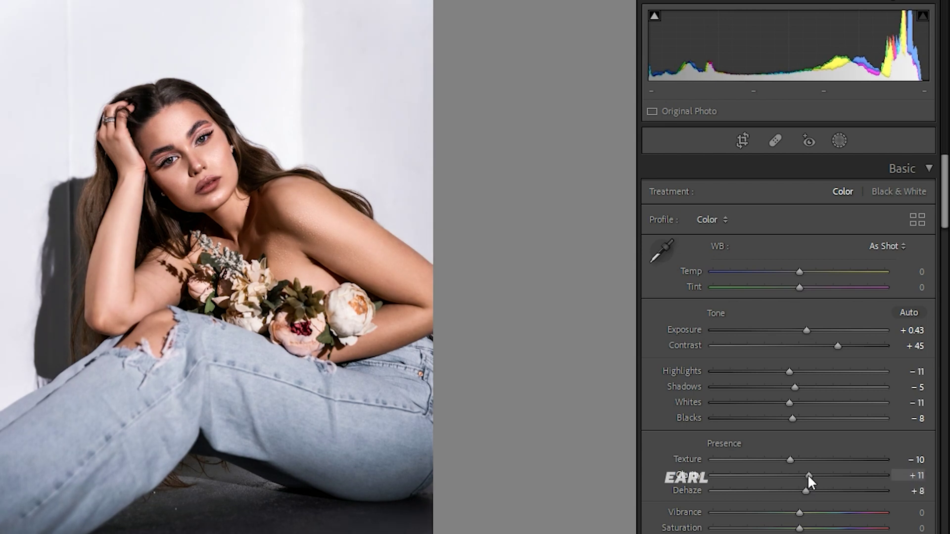
pyautogui.scroll(-3, 821, 455)
pyautogui.moveTo(800, 404); pyautogui.dragTo(821, 401)
pyautogui.scroll(3, 835, 256)
pyautogui.moveTo(804, 271)
pyautogui.mouseDown()
pyautogui.moveTo(805, 287)
pyautogui.moveTo(791, 287)
pyautogui.moveTo(794, 272)
pyautogui.mouseUp()
# Step: Shape a gentle contrast RGB tone curve with lowered midtones and raised highlights
pyautogui.scroll(-2, 796, 346)
pyautogui.scroll(-4, 809, 408)
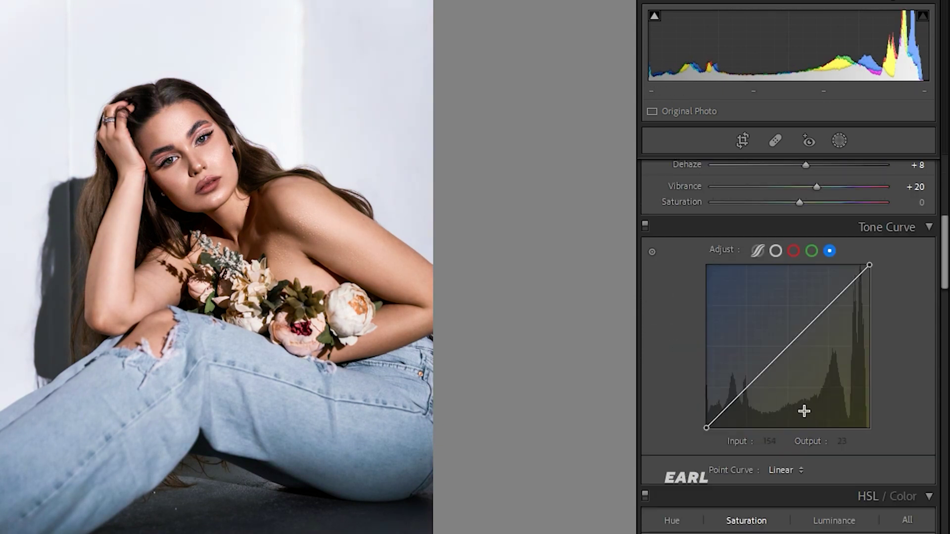
pyautogui.moveTo(789, 352); pyautogui.dragTo(791, 346)
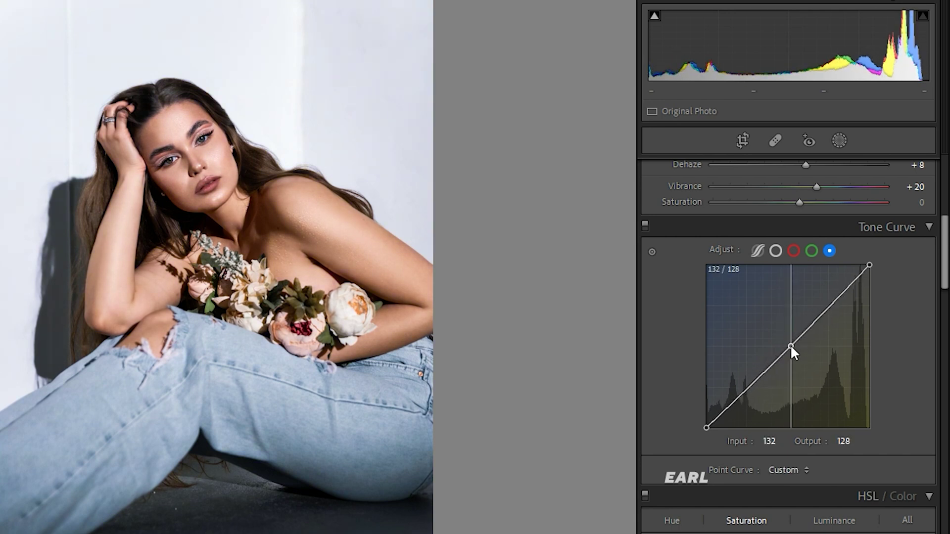
pyautogui.click(777, 250)
pyautogui.moveTo(787, 347); pyautogui.dragTo(788, 351)
pyautogui.moveTo(823, 310); pyautogui.dragTo(823, 308)
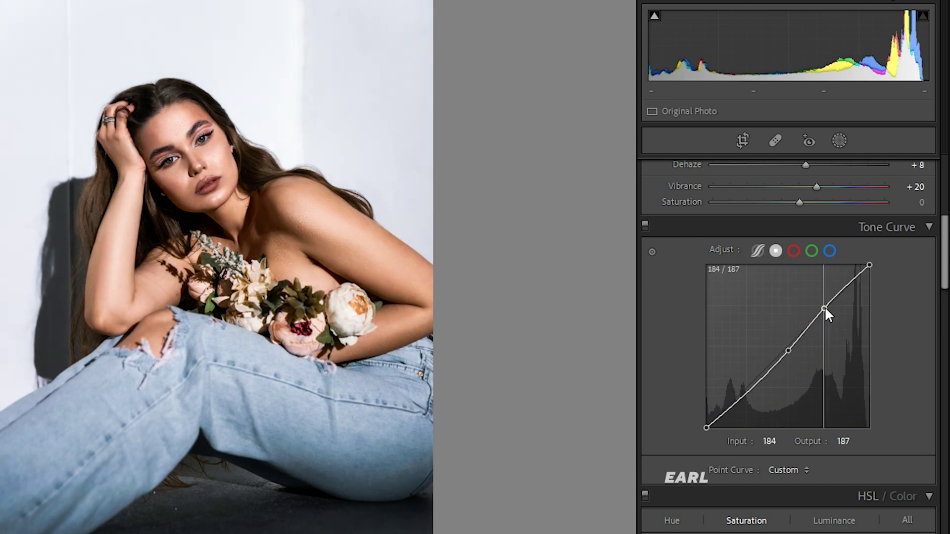
pyautogui.moveTo(744, 392); pyautogui.dragTo(743, 388)
pyautogui.moveTo(707, 427)
pyautogui.mouseDown()
pyautogui.moveTo(706, 418)
pyautogui.moveTo(706, 428)
pyautogui.mouseUp()
pyautogui.moveTo(744, 388); pyautogui.dragTo(746, 389)
pyautogui.doubleClick(745, 388)
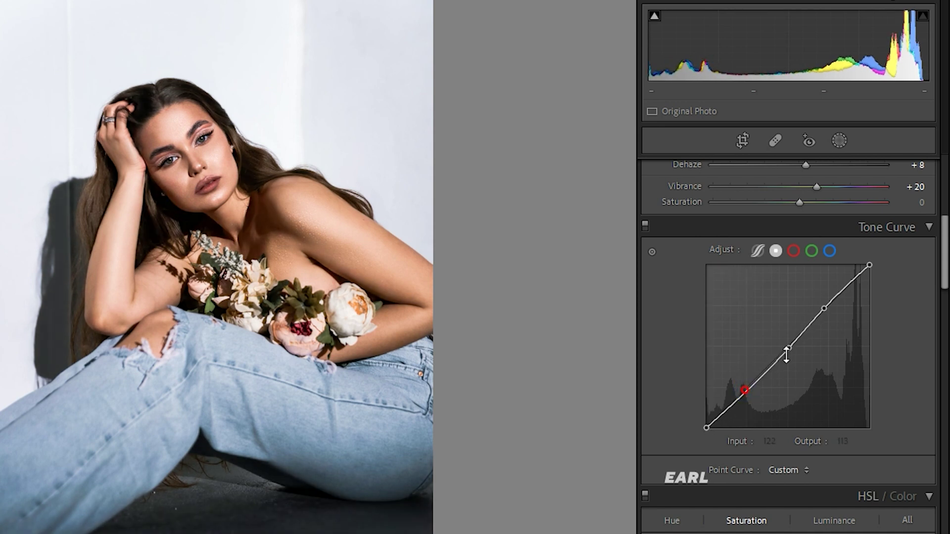
pyautogui.moveTo(789, 348); pyautogui.dragTo(787, 348)
# Step: Lift the Blue channel curve's shadows and lower its midpoint to reduce midtone blue
pyautogui.click(829, 250)
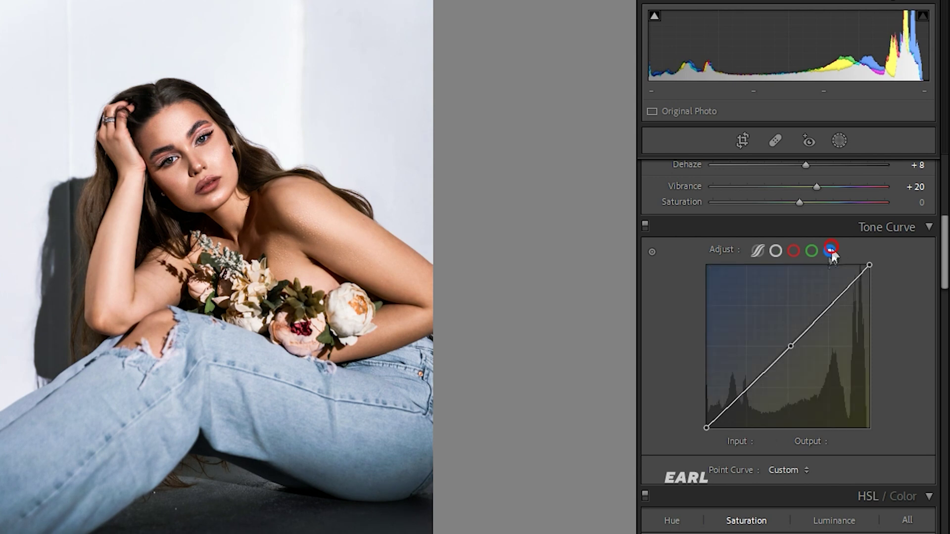
pyautogui.moveTo(707, 424); pyautogui.dragTo(712, 409)
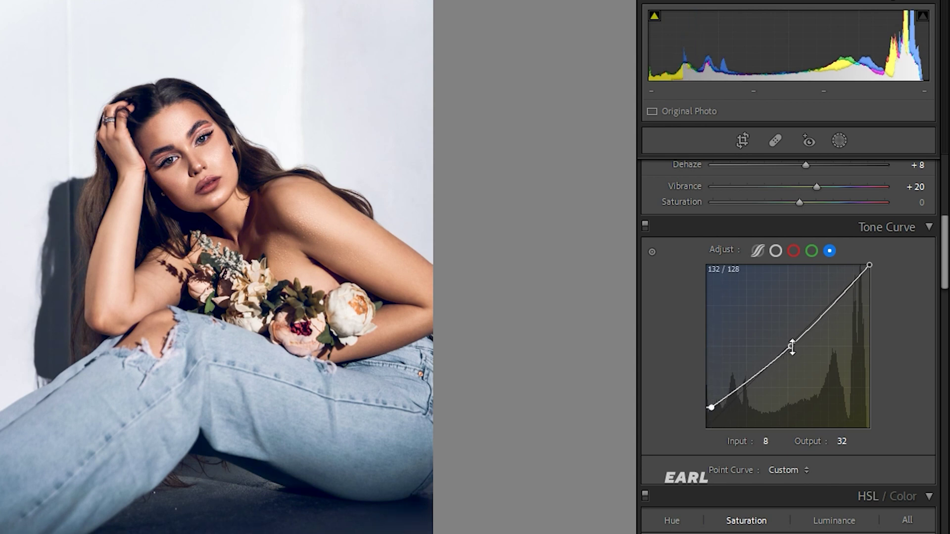
pyautogui.moveTo(791, 345); pyautogui.dragTo(795, 346)
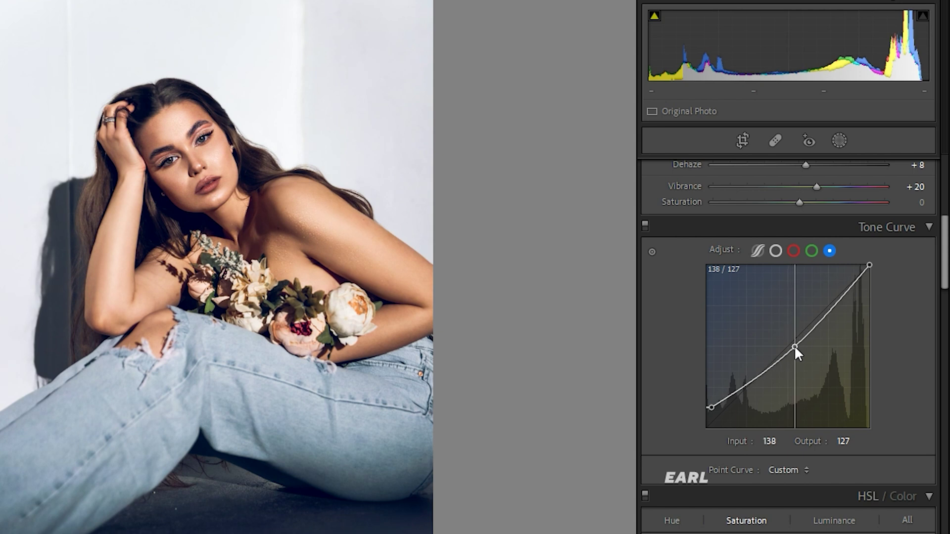
pyautogui.moveTo(795, 346); pyautogui.dragTo(794, 347)
pyautogui.scroll(-5, 836, 400)
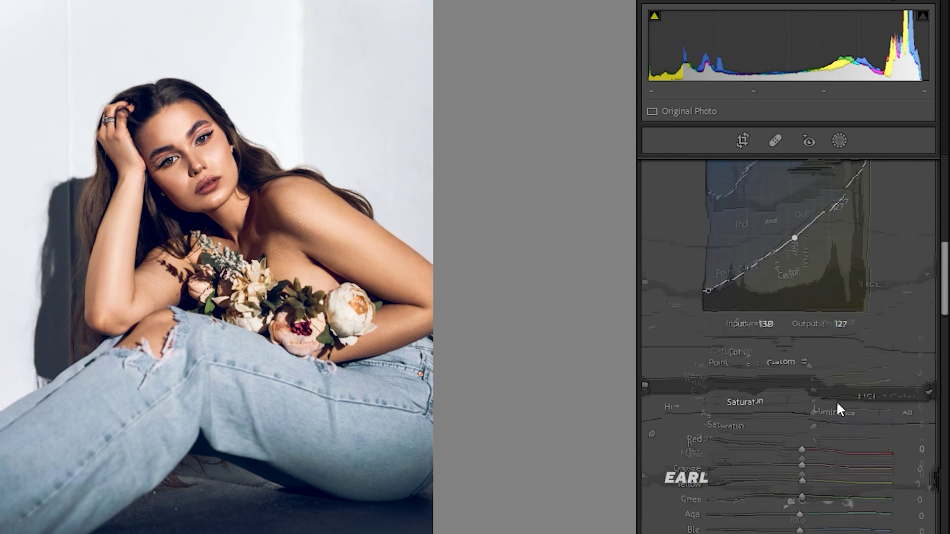
# Step: Refine the blue shadow lift; set saturation red +15, orange −14, yellow +15, green +8, aqua +3, blue +6
pyautogui.moveTo(711, 193); pyautogui.dragTo(714, 192)
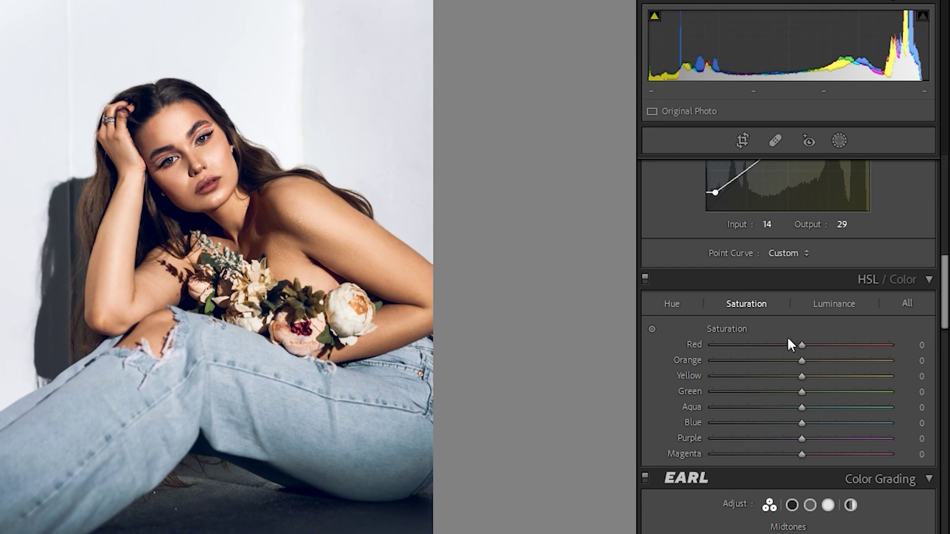
pyautogui.moveTo(800, 344)
pyautogui.mouseDown()
pyautogui.moveTo(817, 339)
pyautogui.moveTo(819, 361)
pyautogui.moveTo(789, 360)
pyautogui.moveTo(821, 376)
pyautogui.moveTo(812, 376)
pyautogui.moveTo(803, 407)
pyautogui.mouseUp()
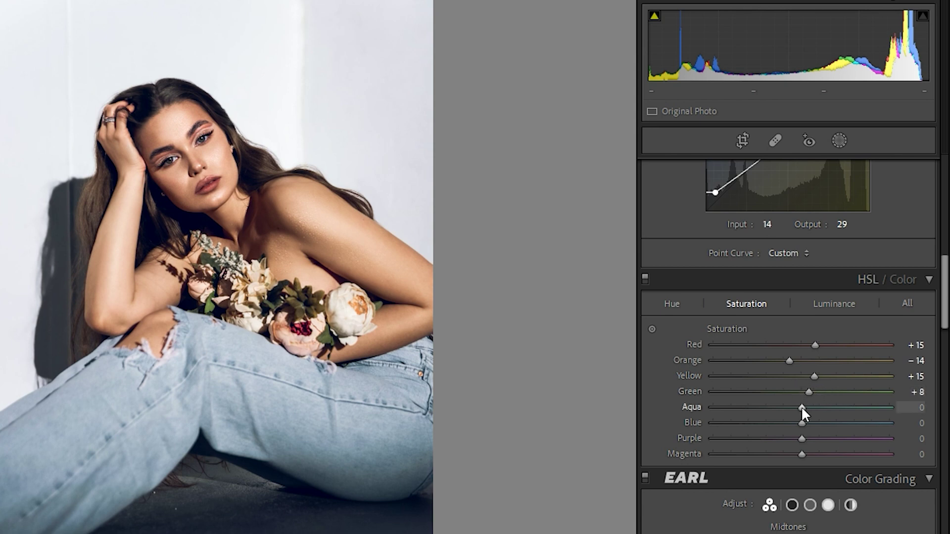
pyautogui.click(801, 417)
pyautogui.moveTo(800, 423)
pyautogui.mouseDown()
pyautogui.moveTo(787, 422)
pyautogui.moveTo(807, 423)
pyautogui.mouseUp()
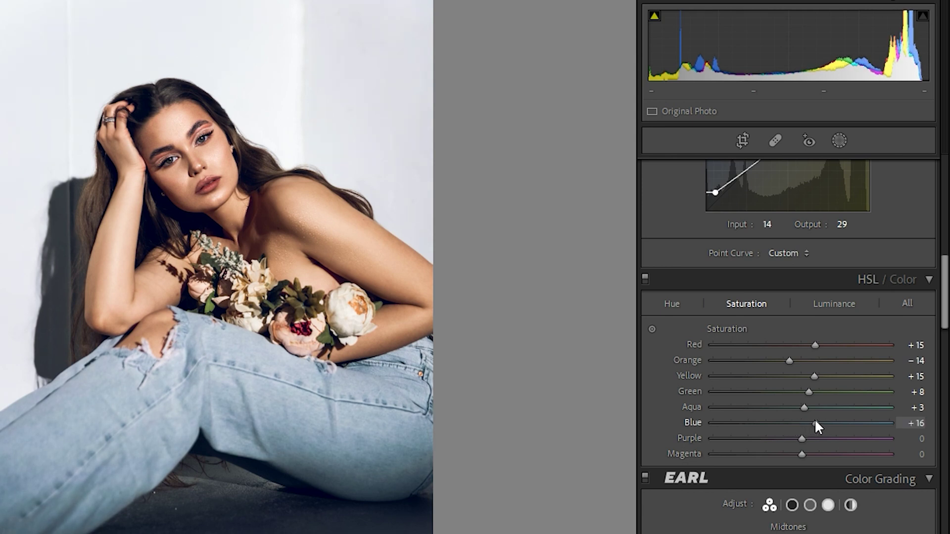
pyautogui.click(808, 300)
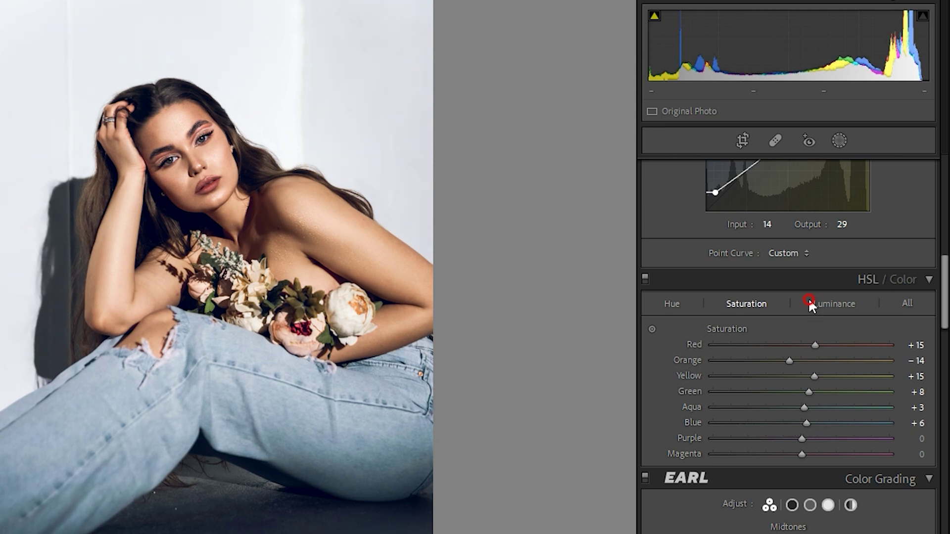
# Step: Raise HSL luminance to red +15, orange +4, yellow +5 and blue +7
pyautogui.click(835, 306)
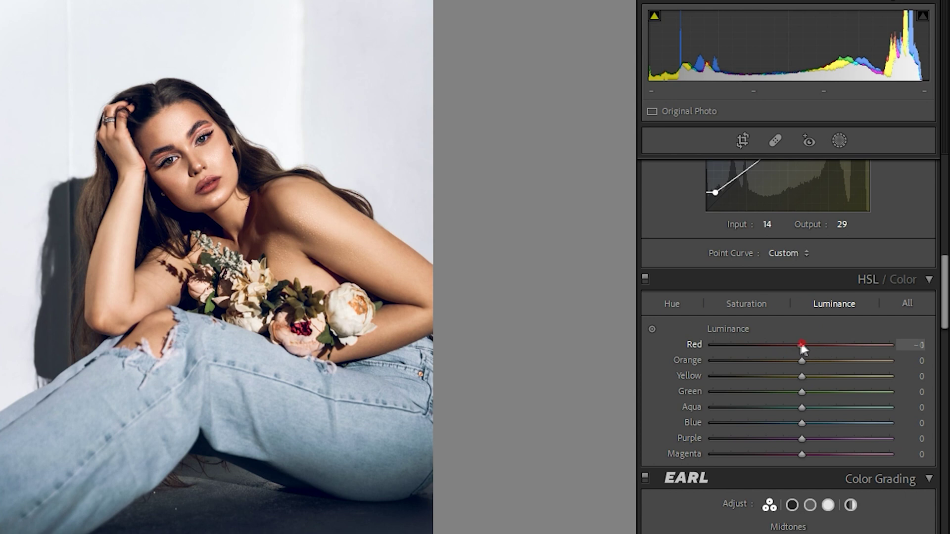
pyautogui.moveTo(806, 345)
pyautogui.mouseDown()
pyautogui.moveTo(814, 345)
pyautogui.moveTo(807, 361)
pyautogui.mouseUp()
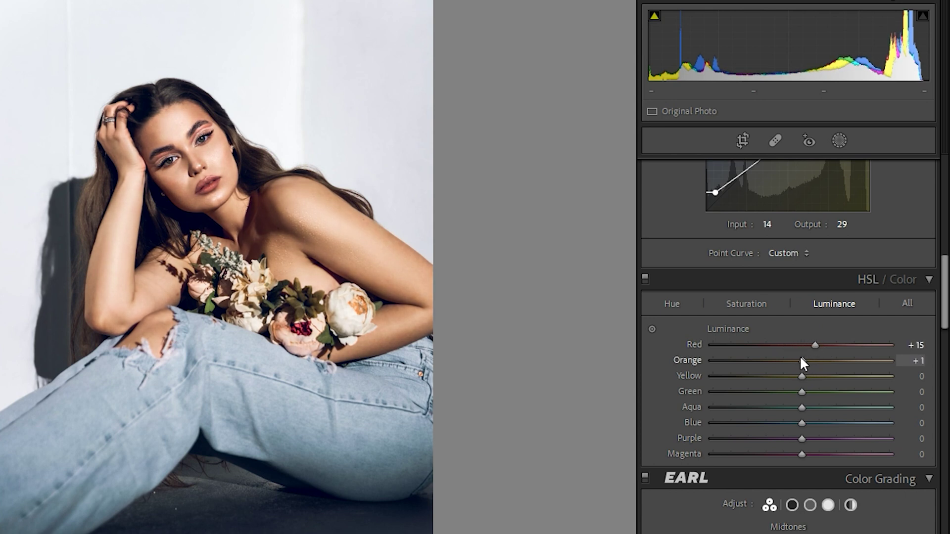
pyautogui.moveTo(807, 360); pyautogui.dragTo(805, 376)
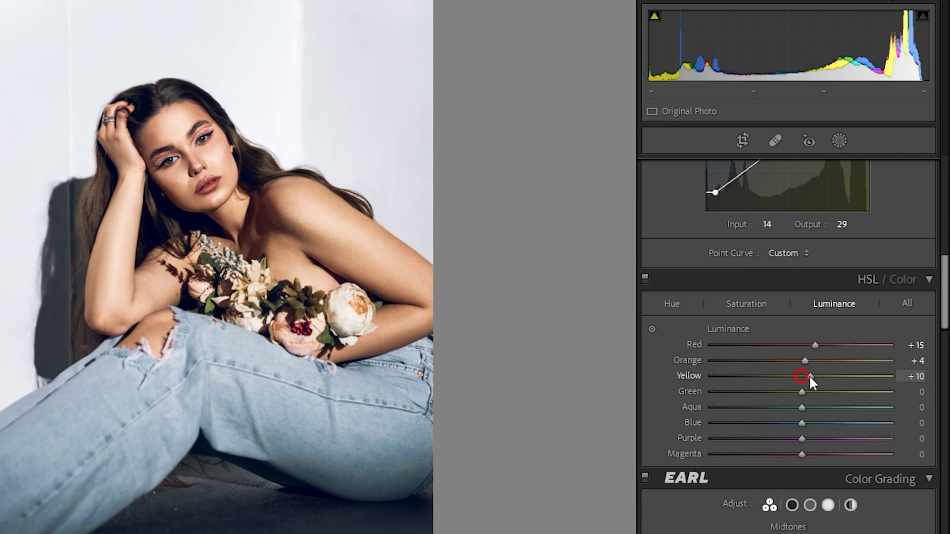
pyautogui.moveTo(801, 423); pyautogui.dragTo(807, 423)
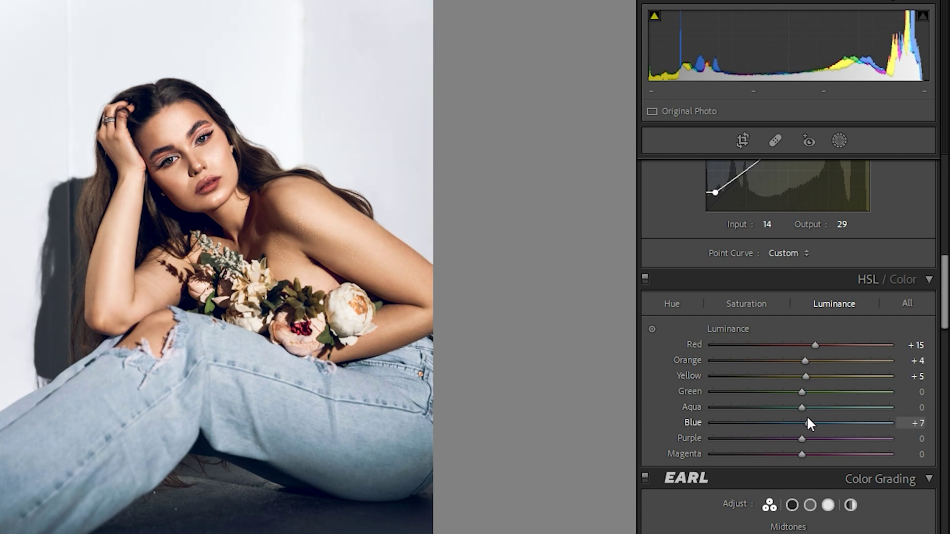
# Step: Shift the red hue to −3, slightly toward magenta
pyautogui.click(671, 301)
pyautogui.moveTo(800, 343)
pyautogui.mouseDown()
pyautogui.moveTo(806, 361)
pyautogui.moveTo(791, 365)
pyautogui.mouseUp()
pyautogui.scroll(-3, 849, 390)
# Step: Color-grade shadows magenta (H321 S7) and highlights blue (H239 S7)
pyautogui.scroll(-3, 827, 402)
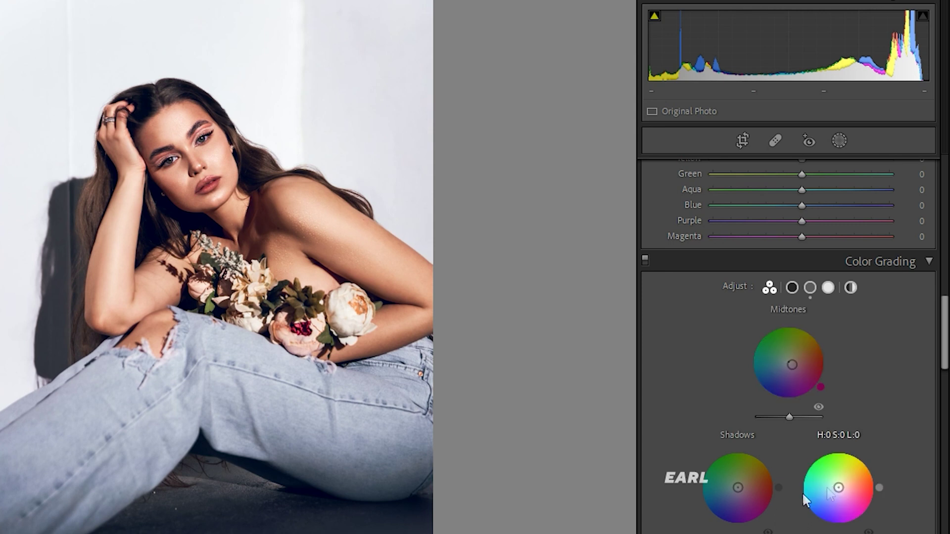
pyautogui.moveTo(737, 488)
pyautogui.mouseDown()
pyautogui.moveTo(752, 497)
pyautogui.moveTo(742, 491)
pyautogui.mouseUp()
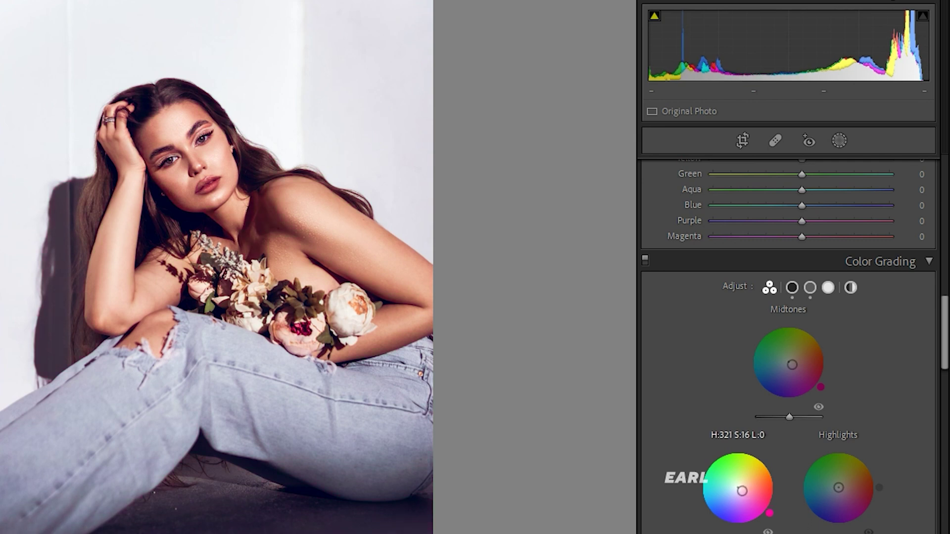
pyautogui.moveTo(839, 488); pyautogui.dragTo(839, 488)
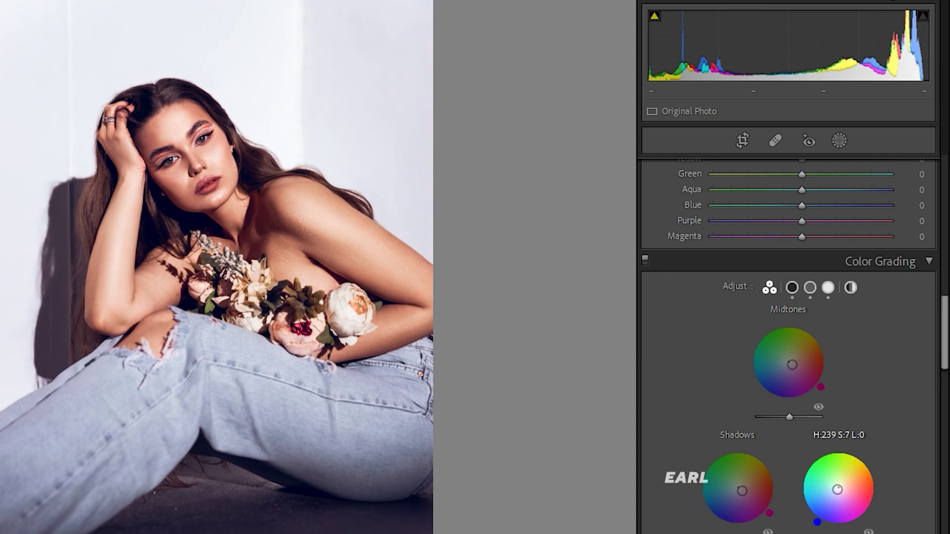
pyautogui.moveTo(742, 490); pyautogui.dragTo(740, 489)
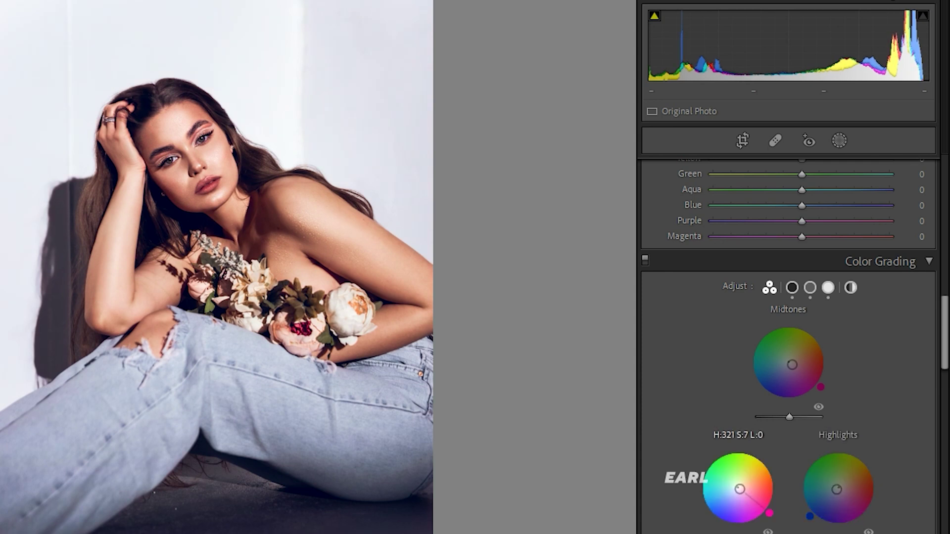
# Step: Lift the tone curve's black point and add a midpoint on the green channel curve
pyautogui.scroll(-5, 805, 439)
pyautogui.scroll(-3, 806, 408)
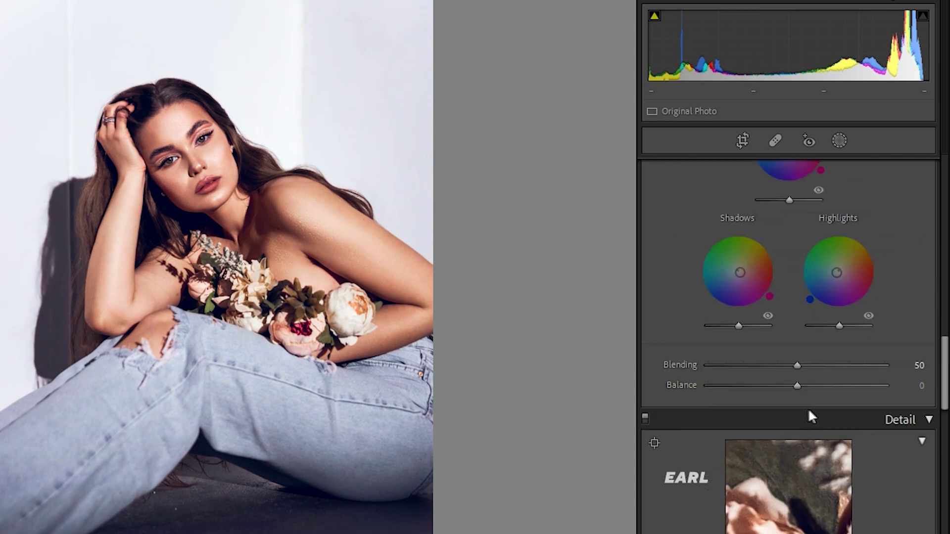
pyautogui.scroll(-3, 746, 454)
pyautogui.scroll(5, 880, 420)
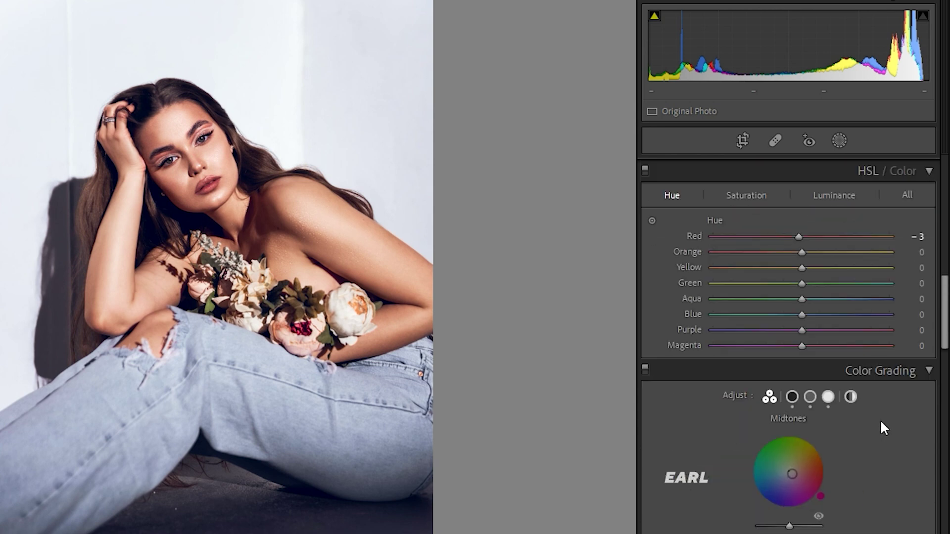
pyautogui.scroll(5, 880, 419)
pyautogui.moveTo(715, 519); pyautogui.dragTo(720, 517)
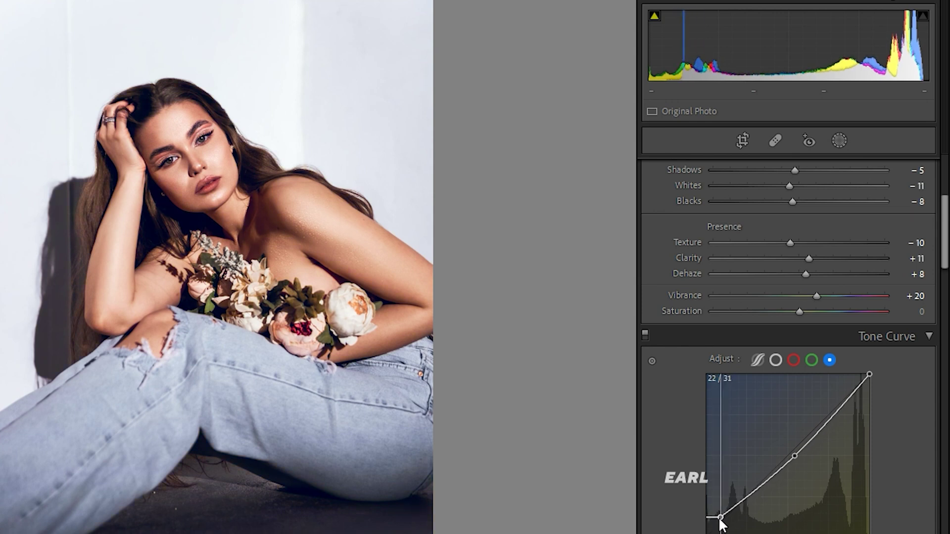
pyautogui.click(811, 368)
pyautogui.moveTo(793, 456); pyautogui.dragTo(784, 454)
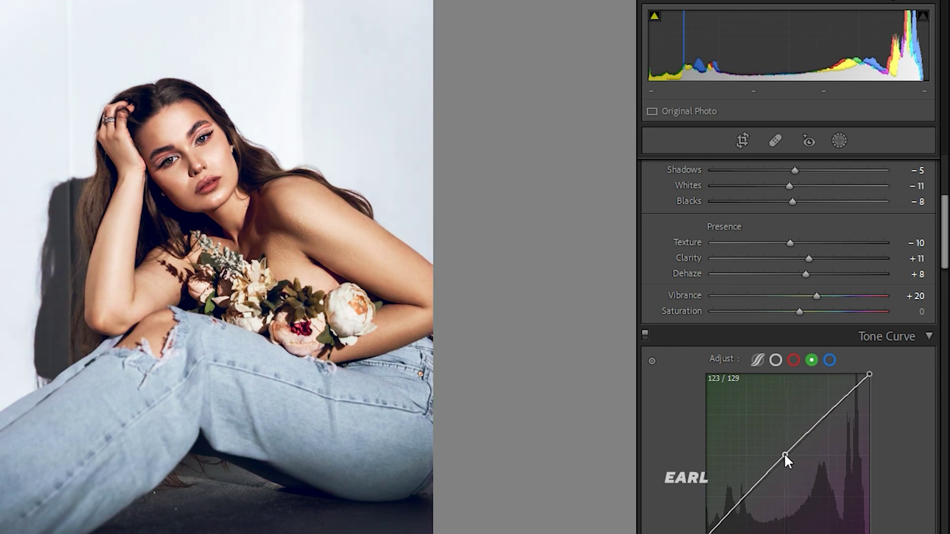
# Step: Give the red curve a gentle S-shape and raise the blue black point to 18/38
pyautogui.click(792, 361)
pyautogui.moveTo(779, 468); pyautogui.dragTo(774, 465)
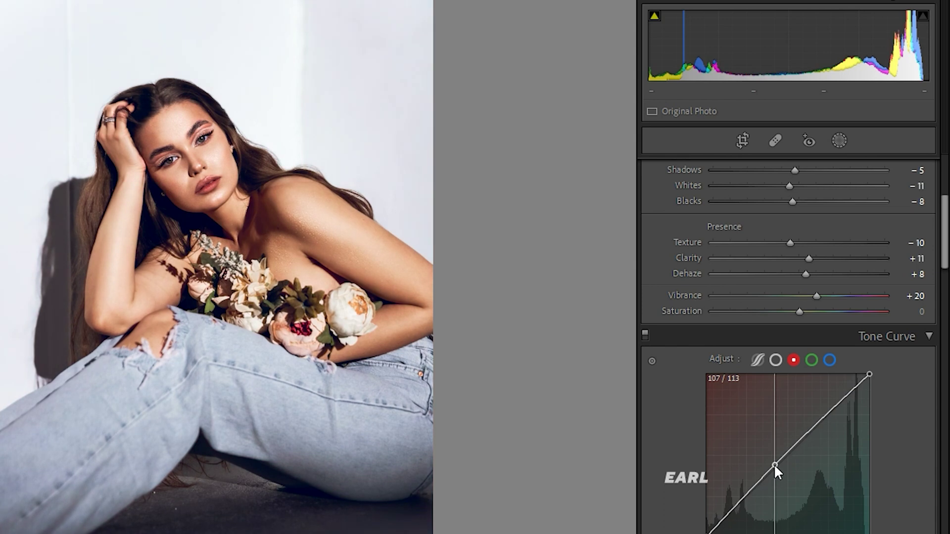
pyautogui.moveTo(775, 465); pyautogui.dragTo(779, 459)
pyautogui.moveTo(744, 499); pyautogui.dragTo(743, 496)
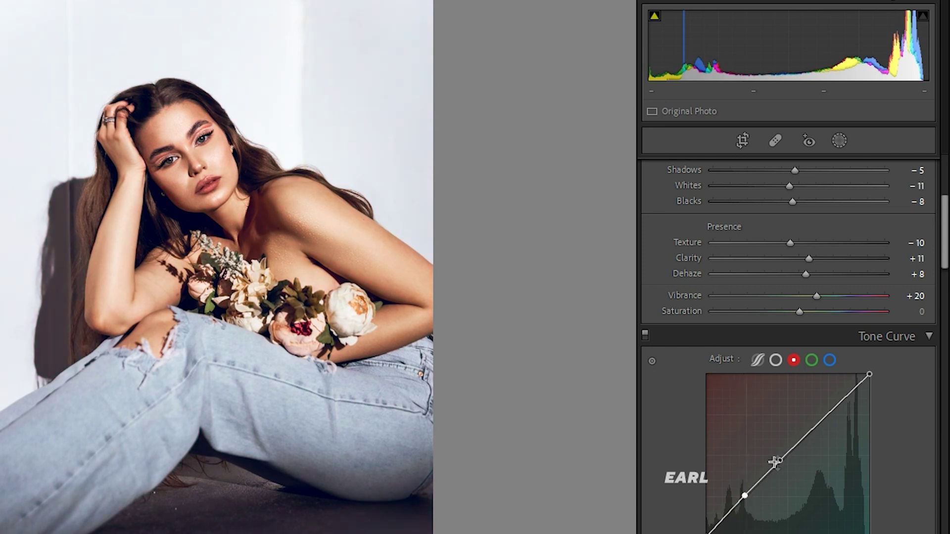
pyautogui.moveTo(780, 463); pyautogui.dragTo(813, 426)
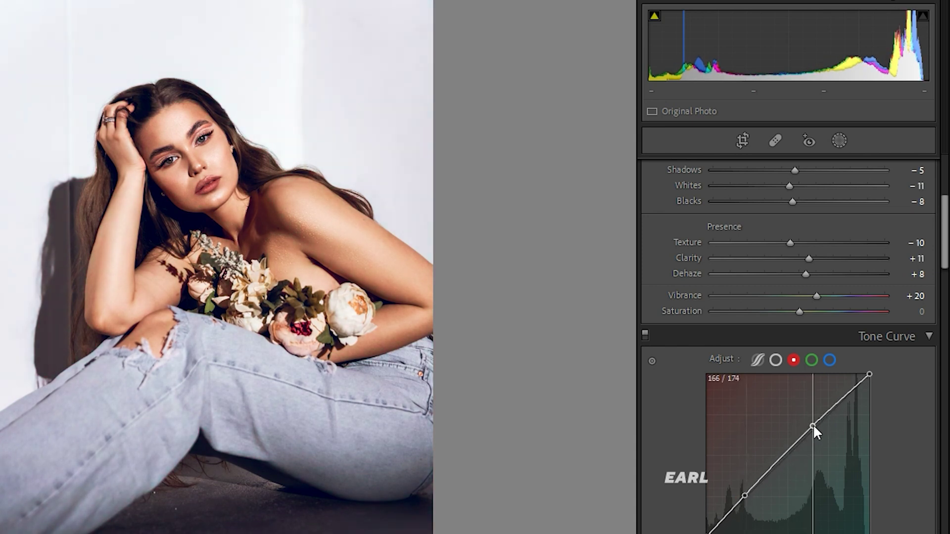
pyautogui.click(830, 361)
pyautogui.moveTo(719, 517); pyautogui.dragTo(716, 513)
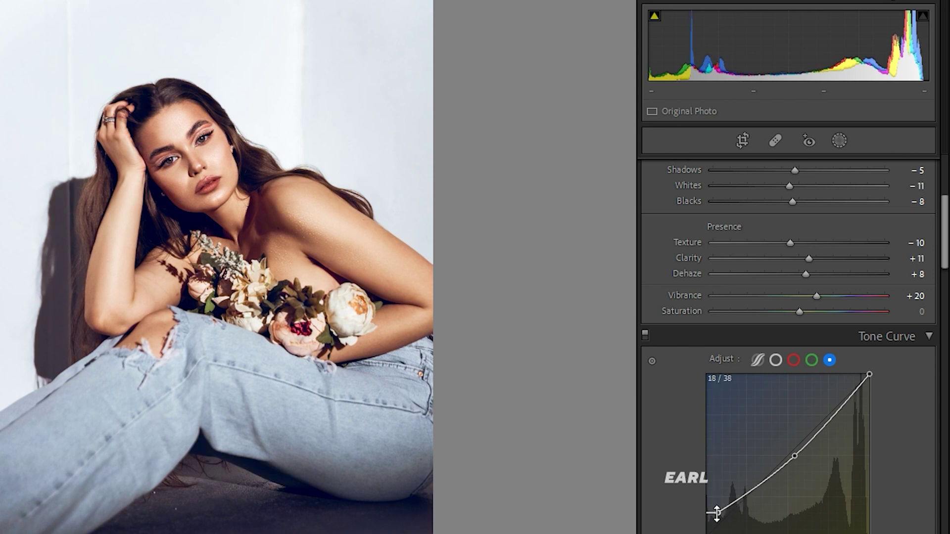
# Step: Add a post-crop vignette with amount −21 and midpoint 37
pyautogui.scroll(-5, 818, 399)
pyautogui.scroll(-2, 825, 345)
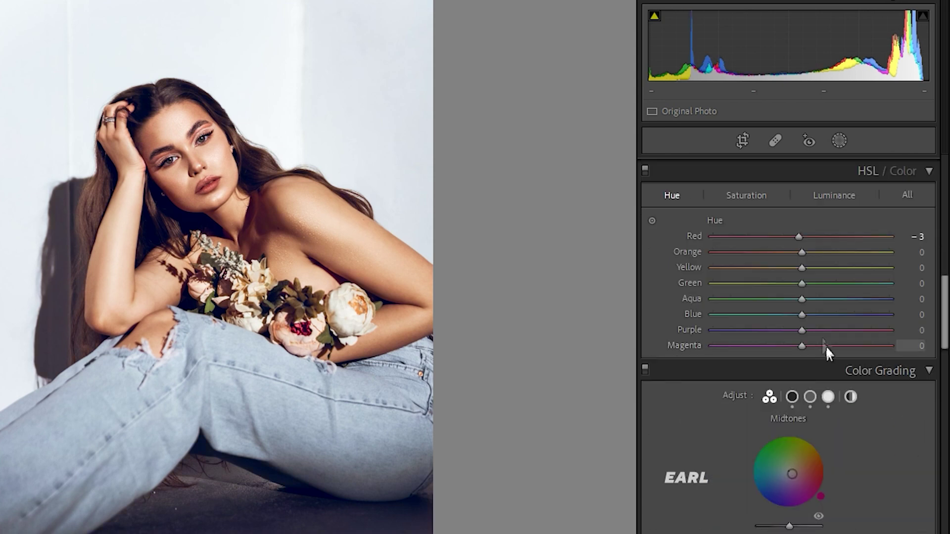
pyautogui.scroll(-5, 788, 511)
pyautogui.scroll(-5, 787, 506)
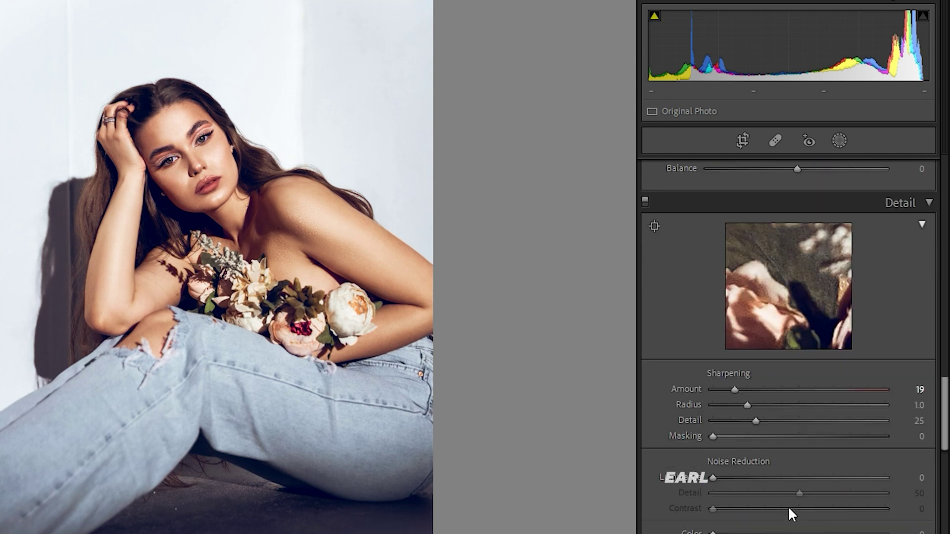
pyautogui.scroll(-3, 785, 505)
pyautogui.moveTo(799, 481); pyautogui.dragTo(781, 481)
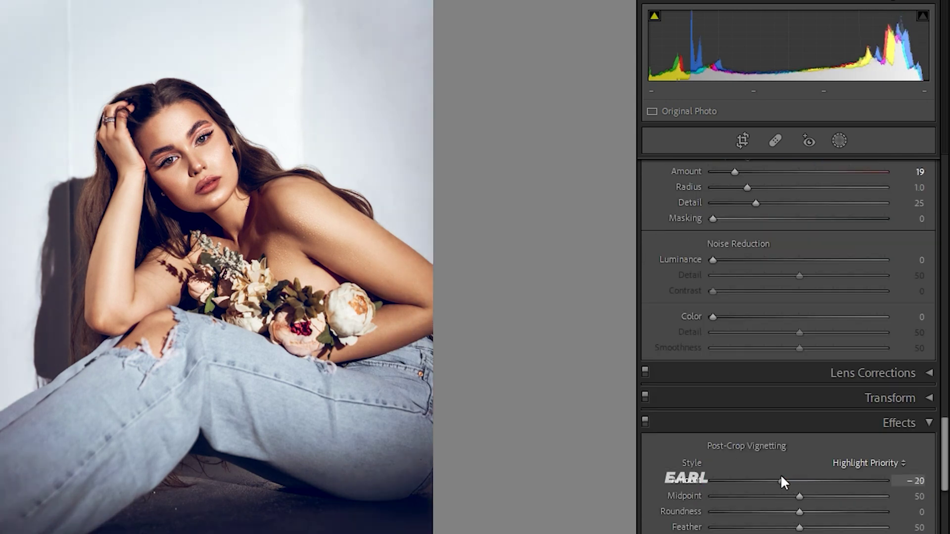
pyautogui.moveTo(797, 497)
pyautogui.mouseDown()
pyautogui.moveTo(728, 495)
pyautogui.moveTo(775, 496)
pyautogui.moveTo(788, 479)
pyautogui.mouseUp()
# Step: Raise Calibration red primary saturation to +6
pyautogui.scroll(-3, 867, 485)
pyautogui.scroll(-3, 866, 484)
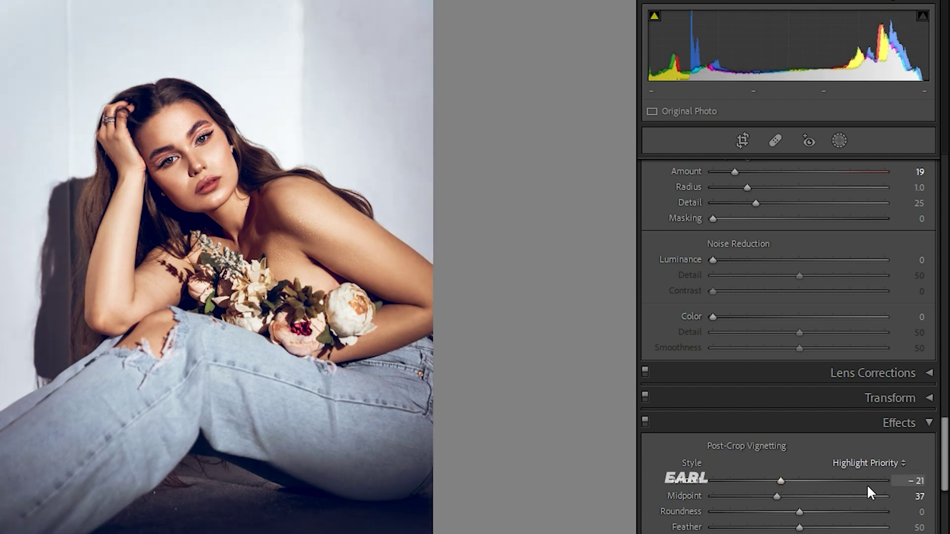
pyautogui.scroll(-5, 890, 455)
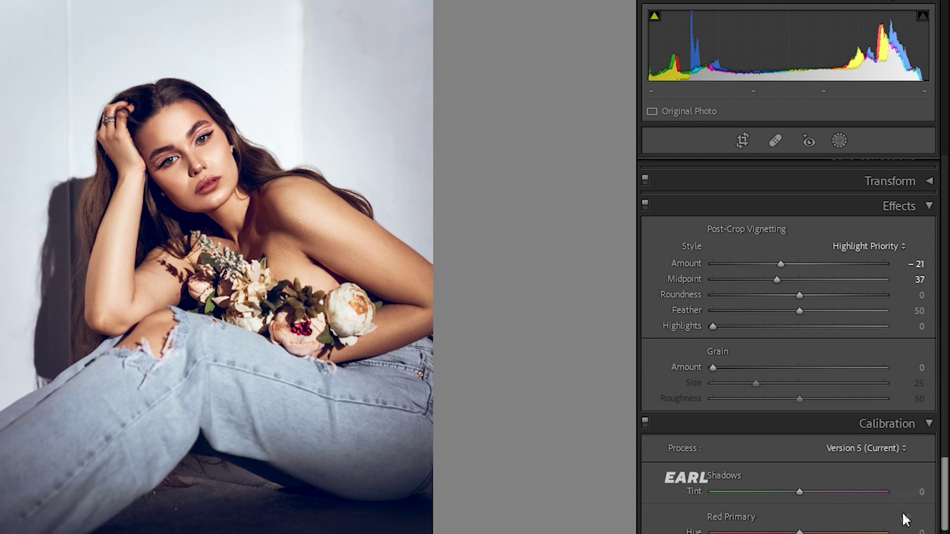
pyautogui.scroll(-3, 901, 513)
pyautogui.scroll(-1, 794, 351)
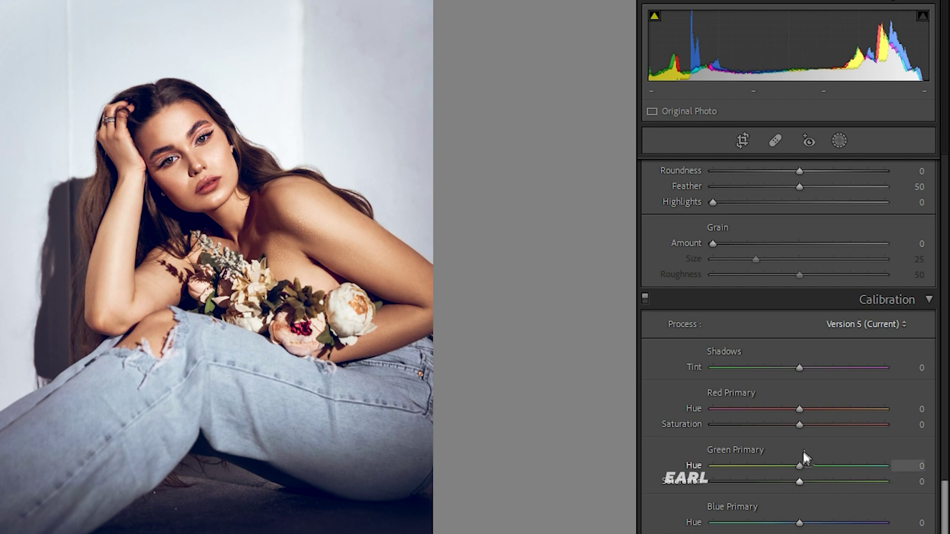
pyautogui.moveTo(800, 425); pyautogui.dragTo(802, 426)
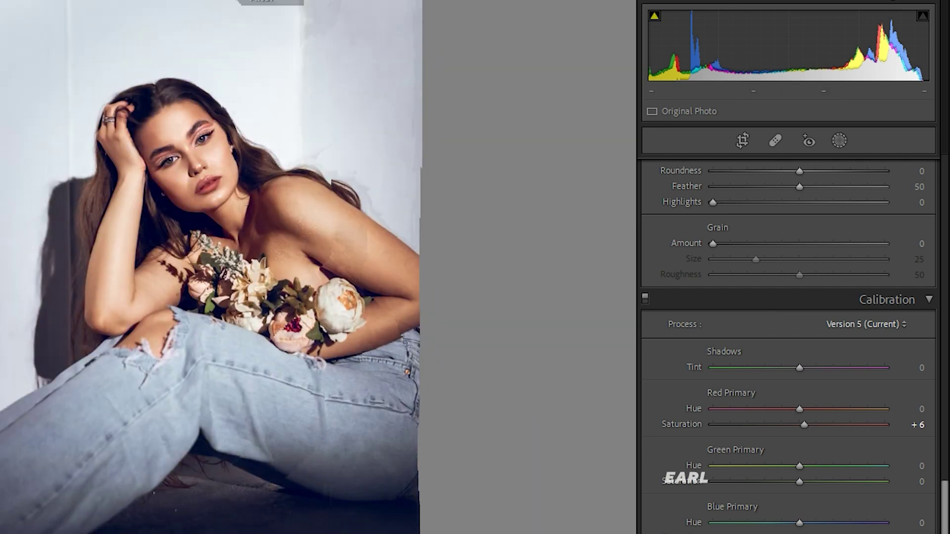
# Step: Compare before/after across several layouts, then advance to the lying-down flower portrait
pyautogui.press('y')
pyautogui.hotkey('shift', 'y')
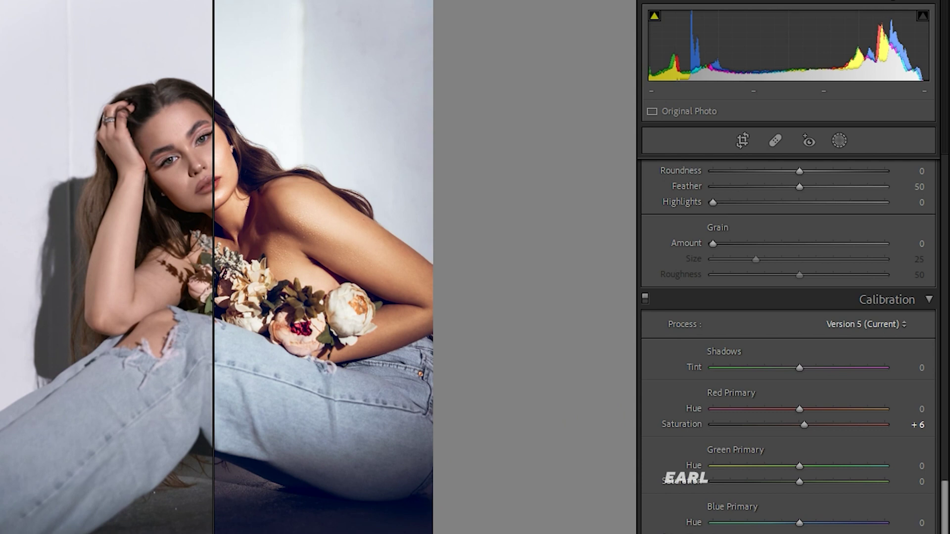
pyautogui.hotkey('alt', 'y')
pyautogui.hotkey('alt', 'shift', 'y')
pyautogui.press('y')
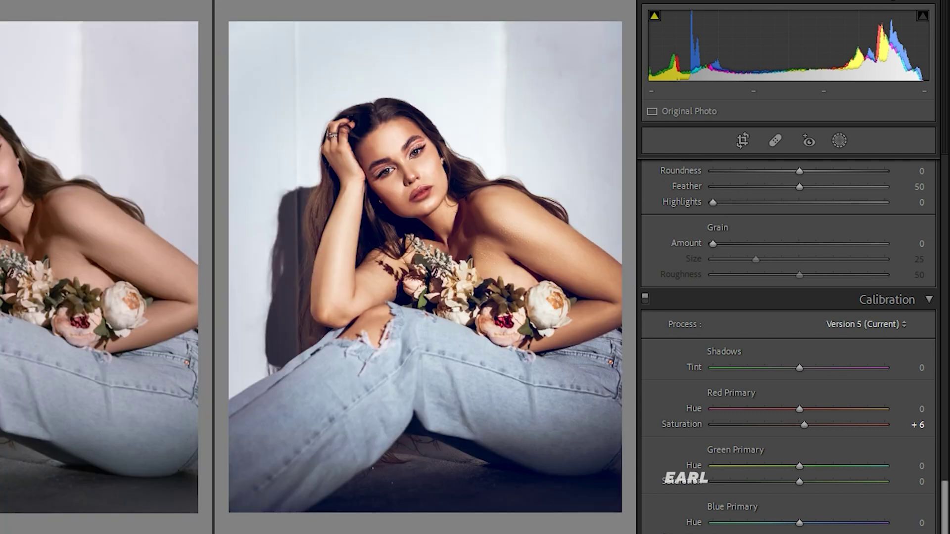
pyautogui.press('Right')
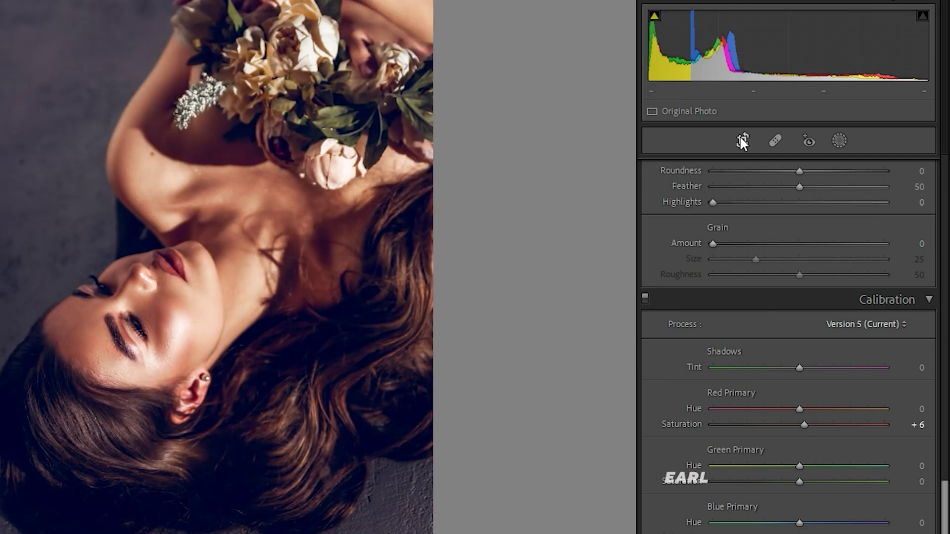
# Step: Recrop the lying-down portrait at 4 x 5 and raise temperature from −5 to +1
pyautogui.click(741, 140)
pyautogui.click(883, 197)
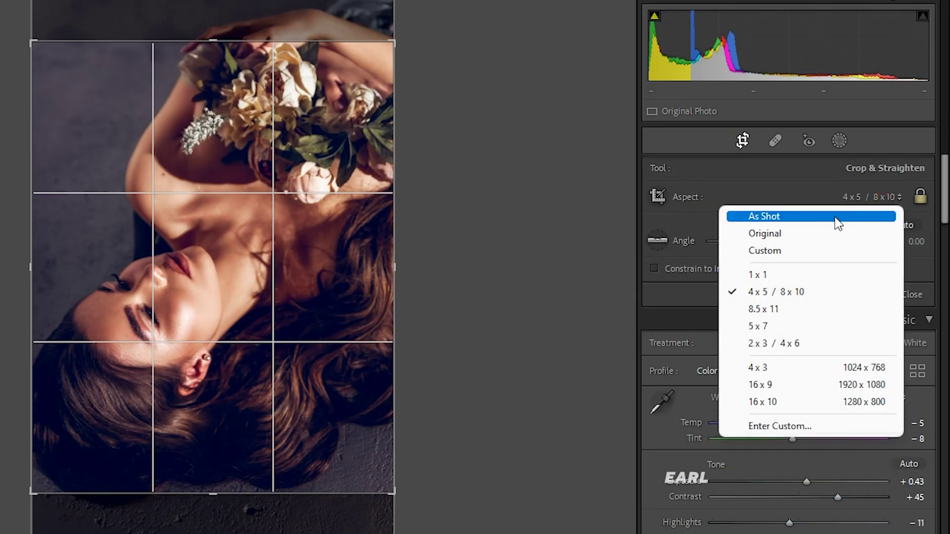
pyautogui.moveTo(321, 272); pyautogui.dragTo(318, 256)
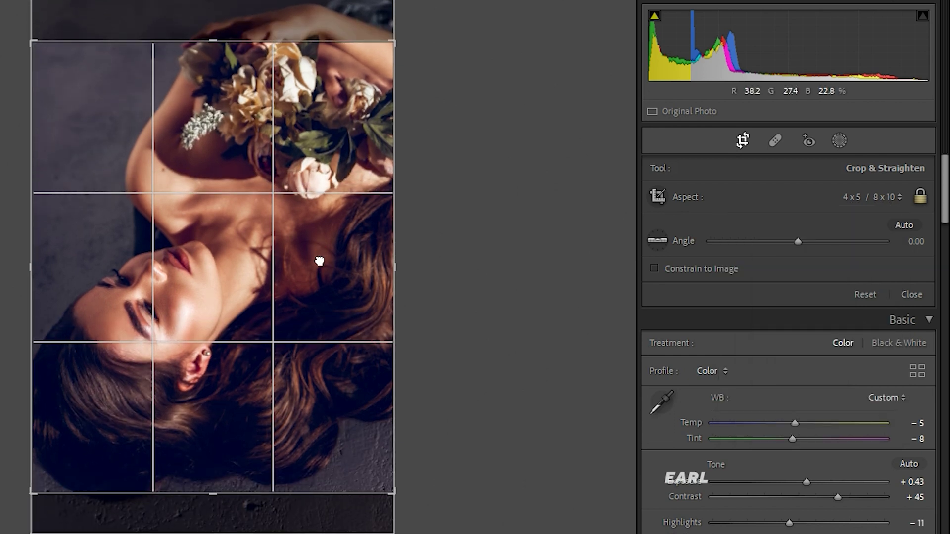
pyautogui.press('Return')
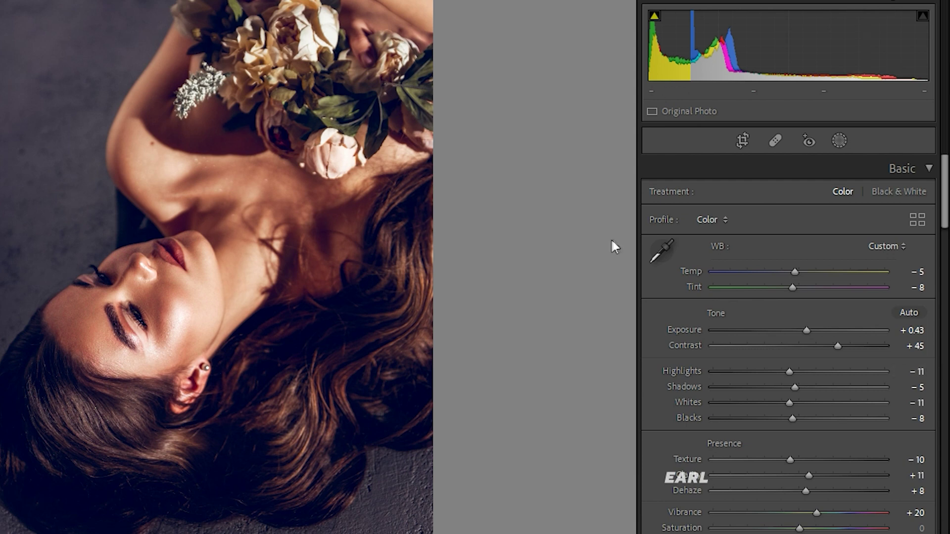
pyautogui.moveTo(794, 269); pyautogui.dragTo(800, 268)
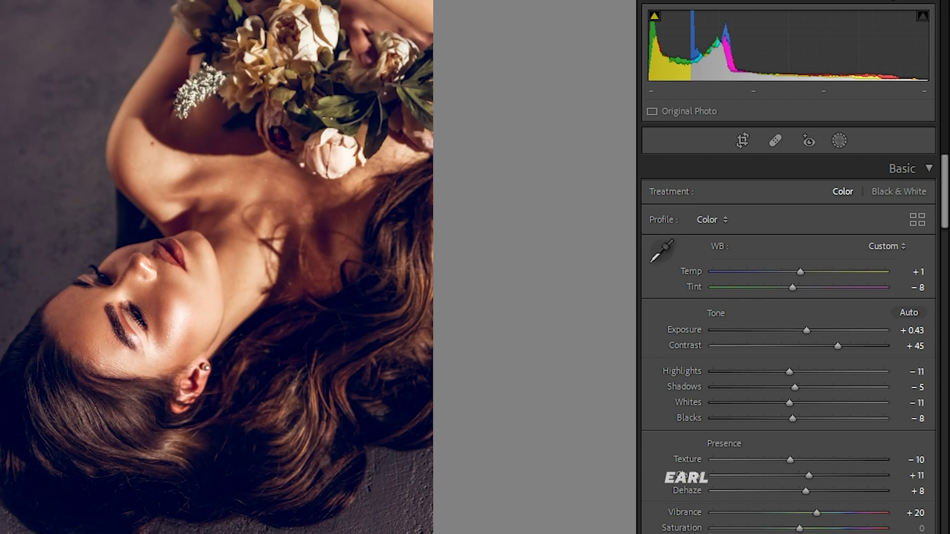
# Step: Set the blue curve's shadow point to 12/32, then zoom in to check the face
pyautogui.scroll(-5, 818, 381)
pyautogui.scroll(-5, 802, 389)
pyautogui.moveTo(712, 293); pyautogui.dragTo(717, 299)
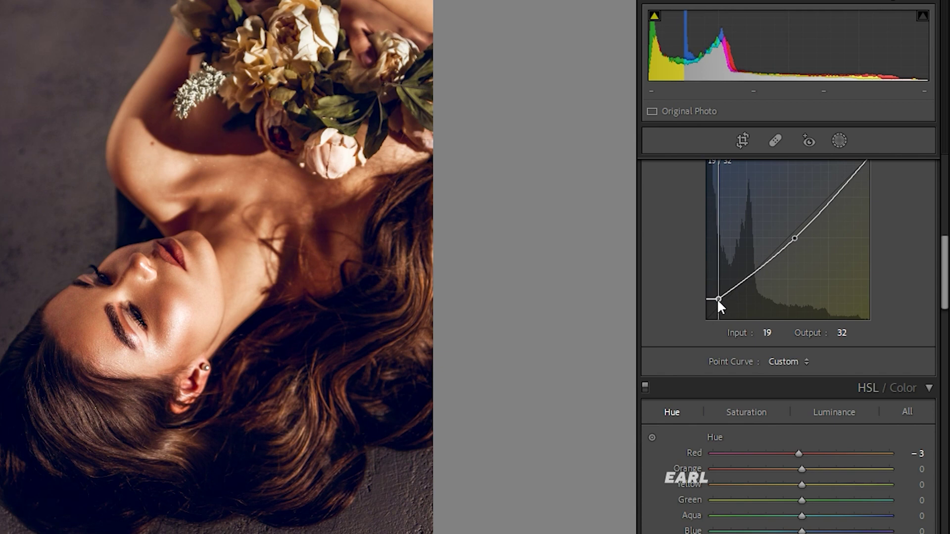
pyautogui.moveTo(718, 301); pyautogui.dragTo(712, 299)
pyautogui.click(251, 281)
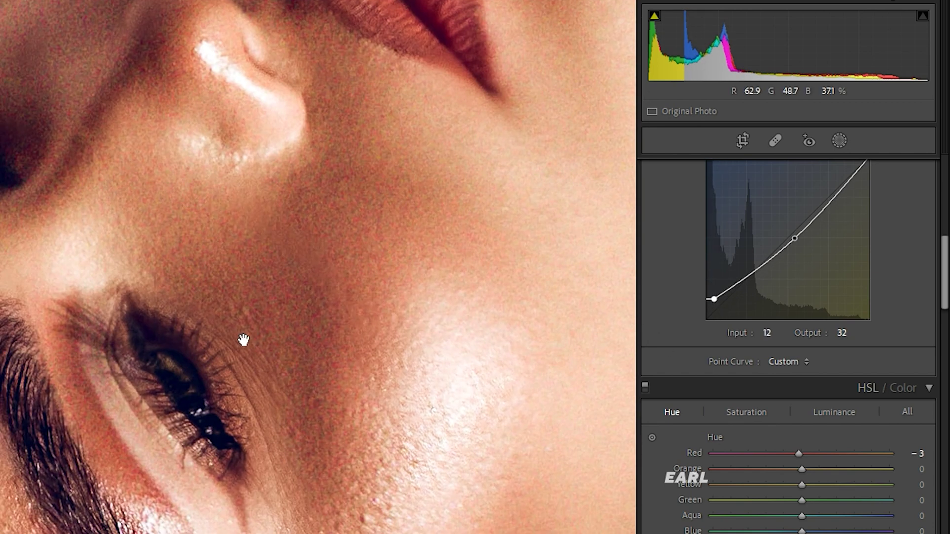
pyautogui.moveTo(244, 339); pyautogui.dragTo(293, 270)
pyautogui.click(293, 271)
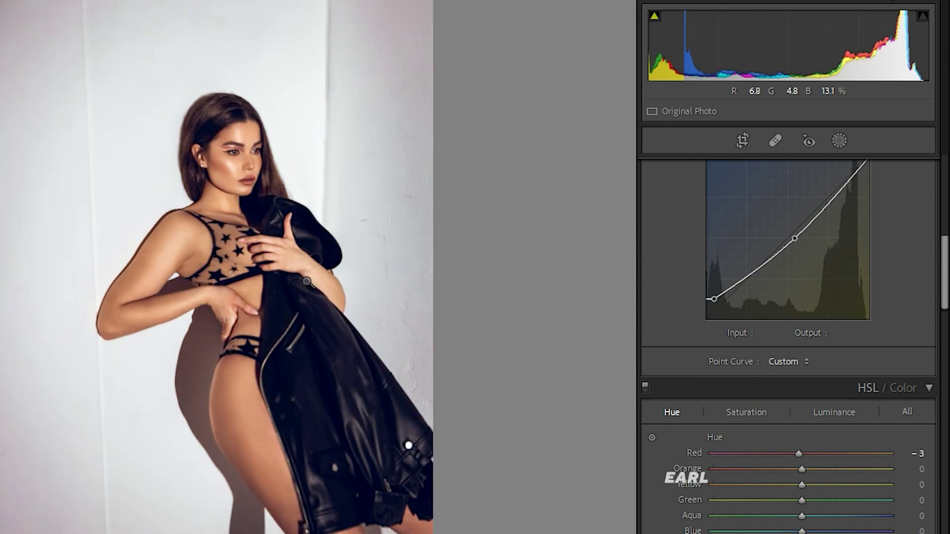
# Step: Lift the blue curve's black point to tint shadows blue, comparing before/after layouts
pyautogui.moveTo(714, 299); pyautogui.dragTo(712, 294)
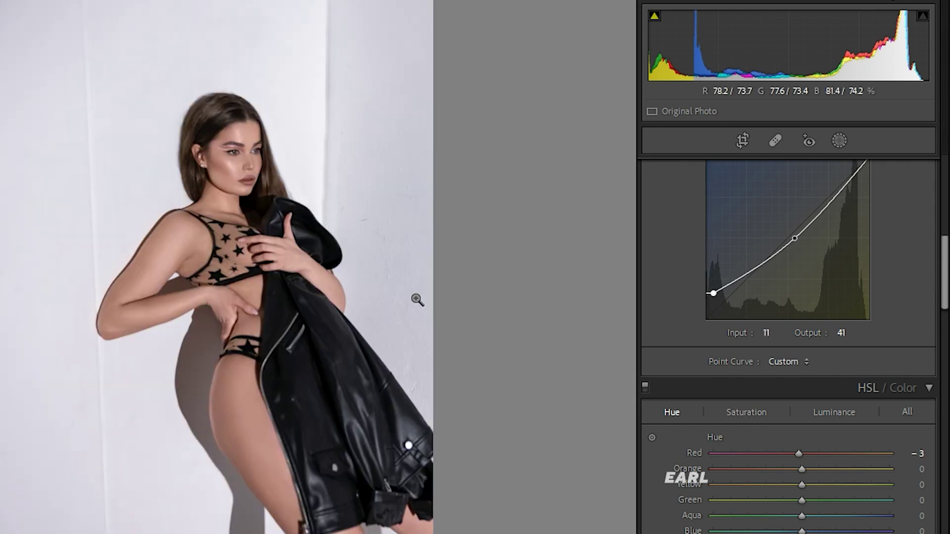
pyautogui.press('y')
pyautogui.hotkey('shift', 'y')
pyautogui.hotkey('alt', 'y')
pyautogui.hotkey('alt', 'shift', 'y')
# Step: Return to the single edited view and give the spotlight portrait the same colour grade
pyautogui.press('y')
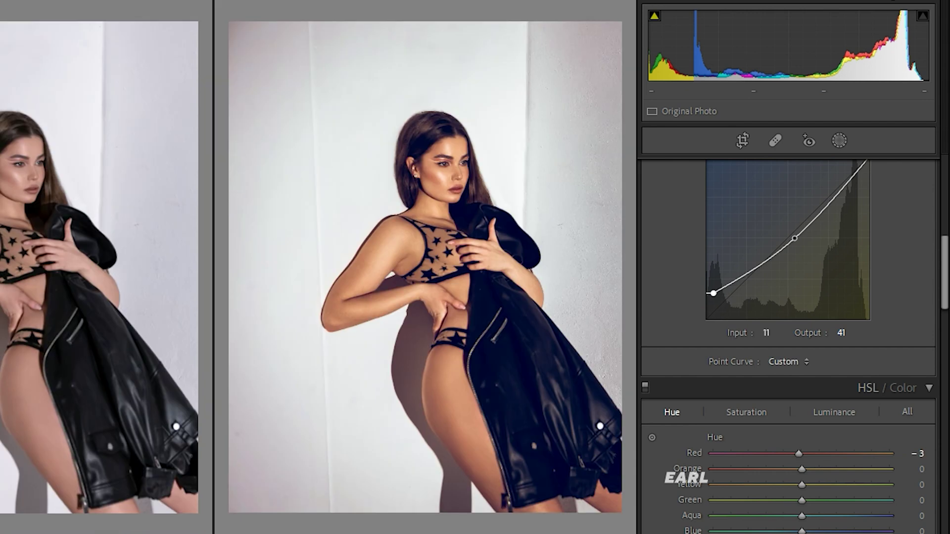
pyautogui.press('y')
pyautogui.press('Right')
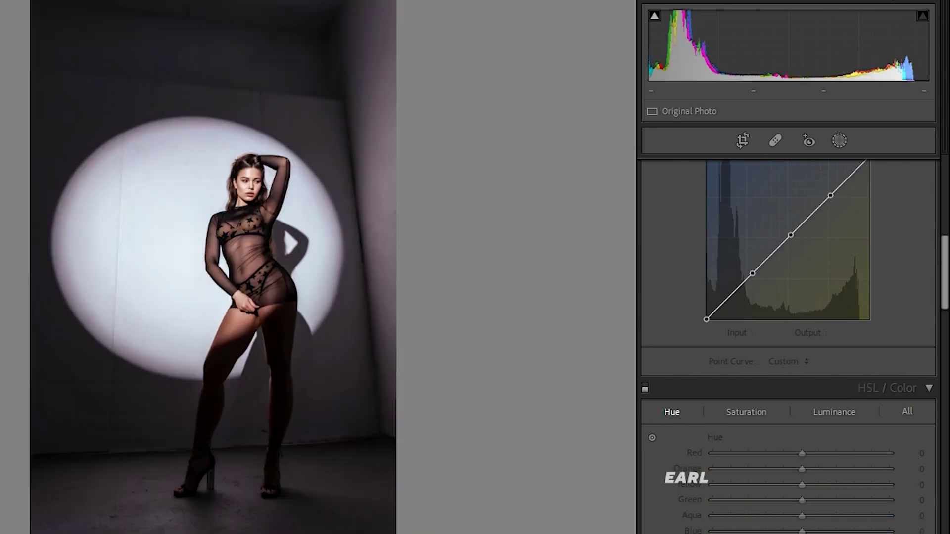
pyautogui.press('Right')
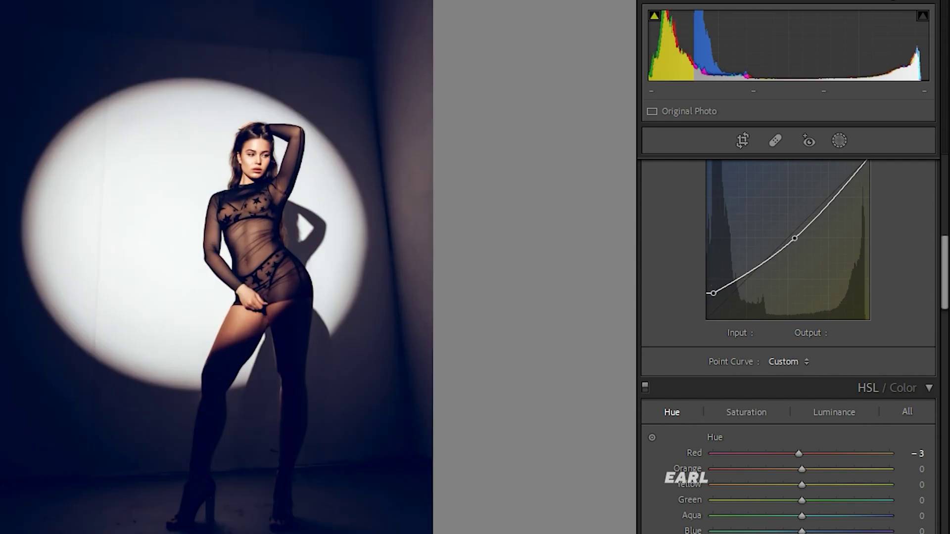